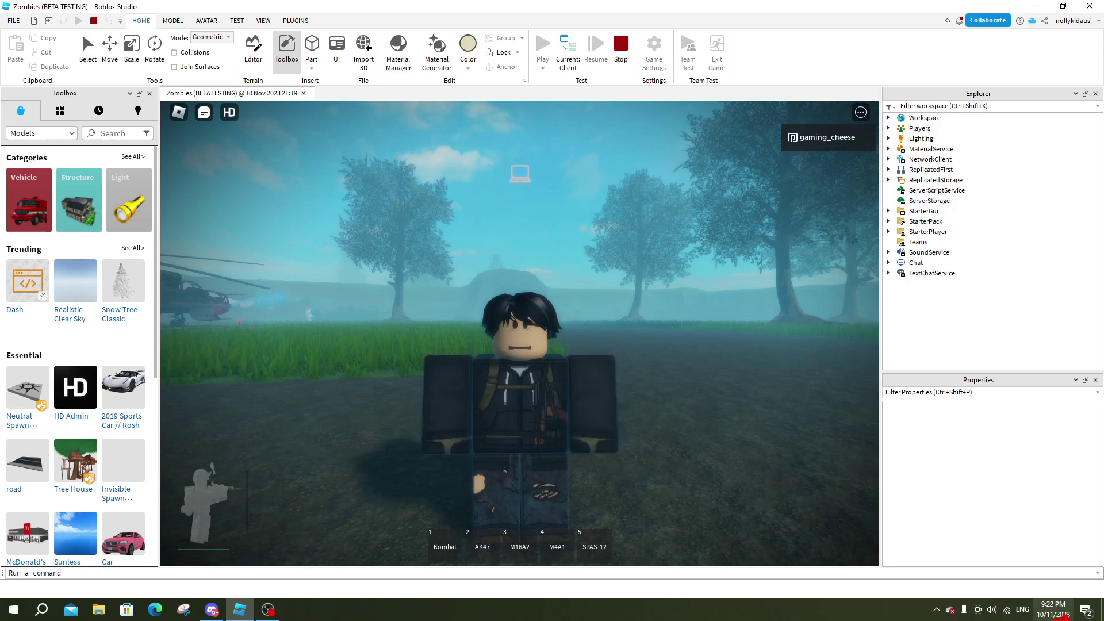
Step: Orbit the play-test camera toward the watchtowers and bunker
{"action": "right_click_drag", "start_coordinate": [519, 173], "coordinate": [519, 209]}
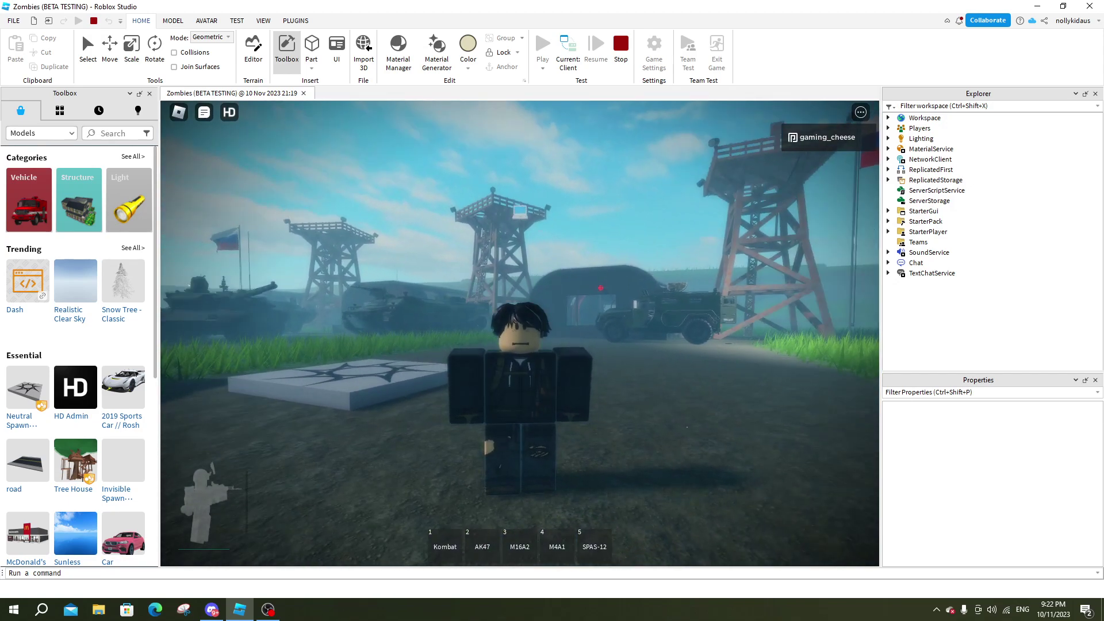
Step: Equip then put away the M16A2, and orbit to face the character's front
{"action": "key", "text": "3"}
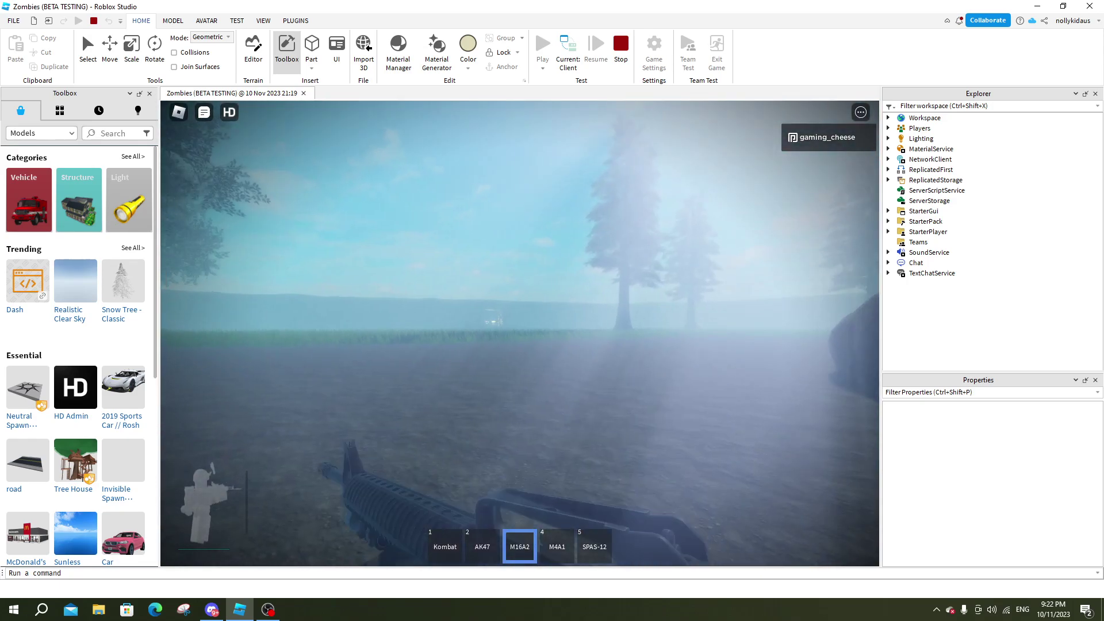
{"action": "key", "text": "3"}
{"action": "scroll", "coordinate": [520, 334], "scroll_direction": "down", "scroll_amount": 5}
{"action": "right_click_drag", "start_coordinate": [519, 333], "coordinate": [601, 397]}
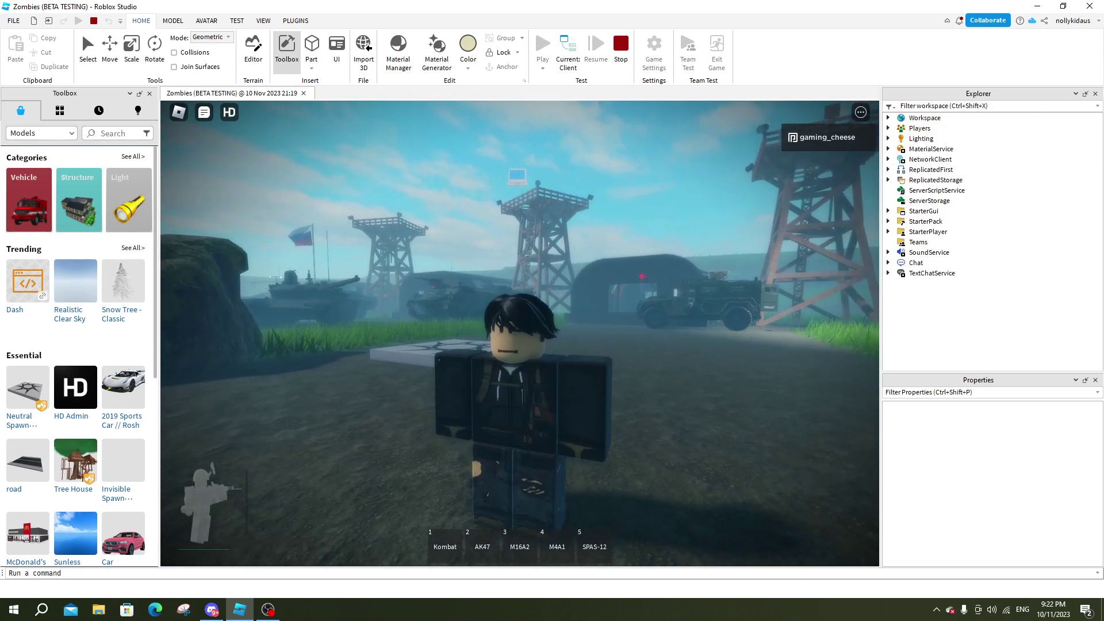
Step: Walk the character toward the flag tower and then toward the trees
{"action": "key", "text": "w"}
{"action": "key", "text": "s"}
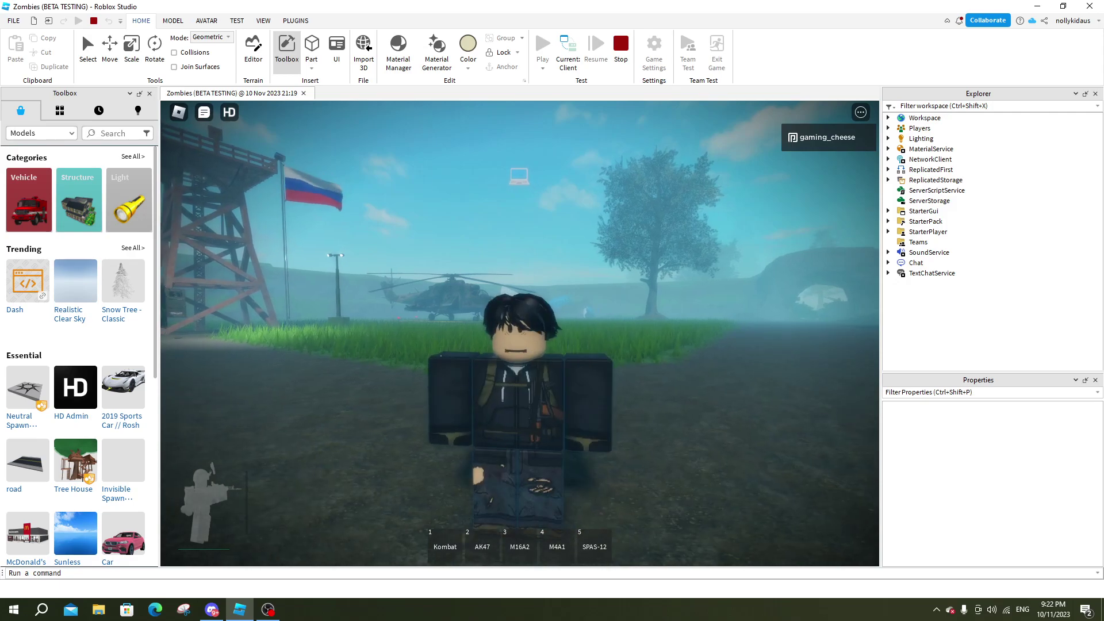
{"action": "right_click_drag", "start_coordinate": [601, 396], "coordinate": [601, 398]}
{"action": "key", "text": "w"}
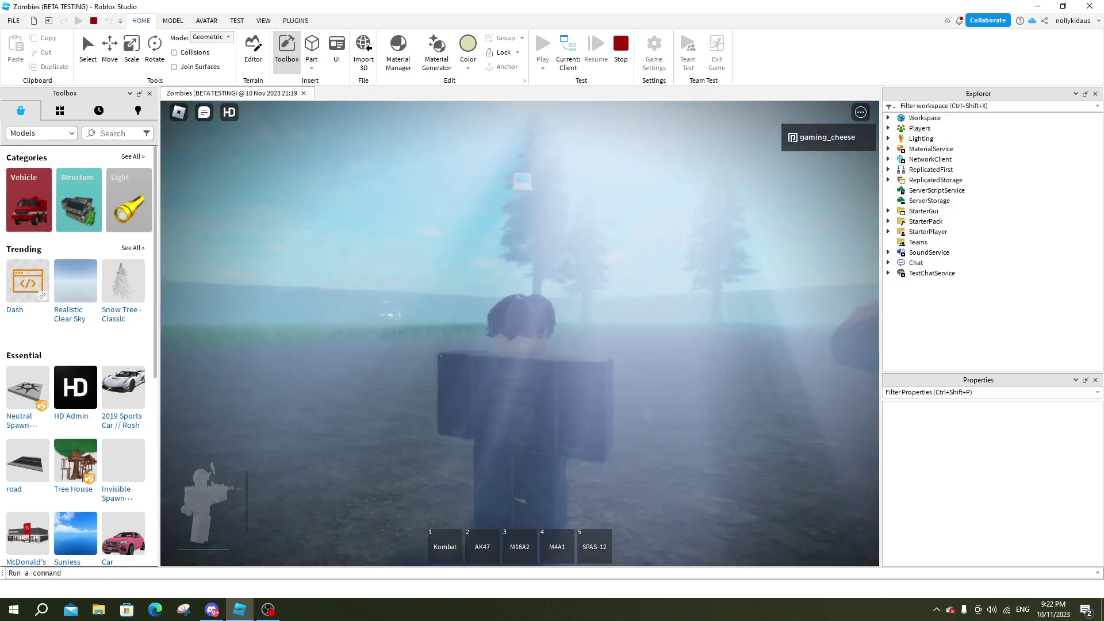
Step: Toggle Shift-lock while walking and swing the view toward the helicopter and tree
{"action": "key", "text": "shift"}
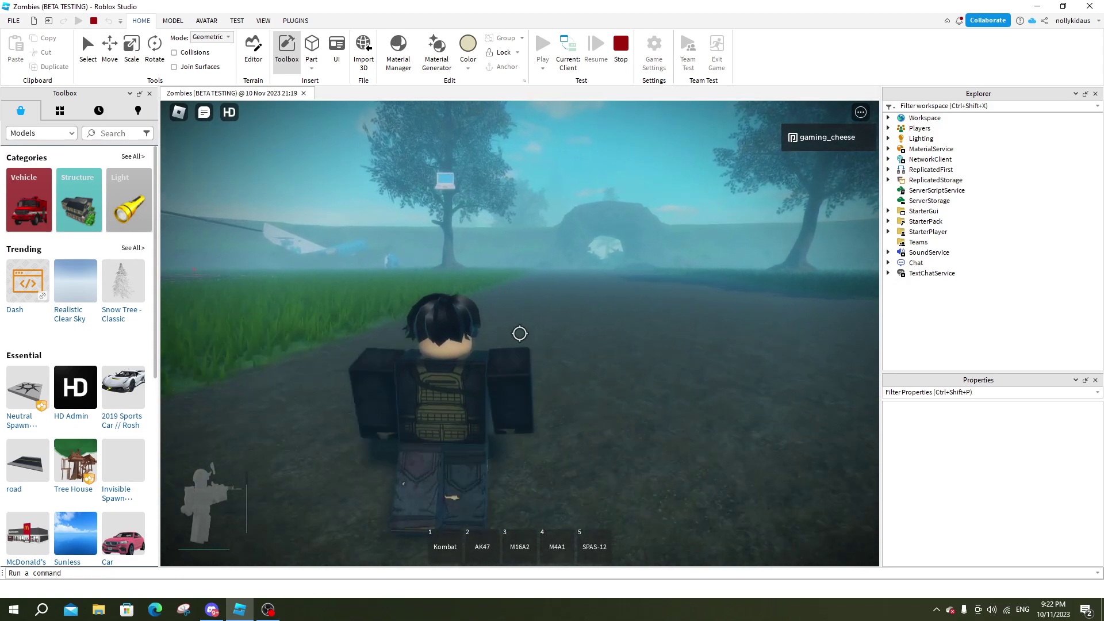
{"action": "key", "text": "s"}
{"action": "key", "text": "shift"}
{"action": "right_click_drag", "start_coordinate": [524, 177], "coordinate": [520, 176]}
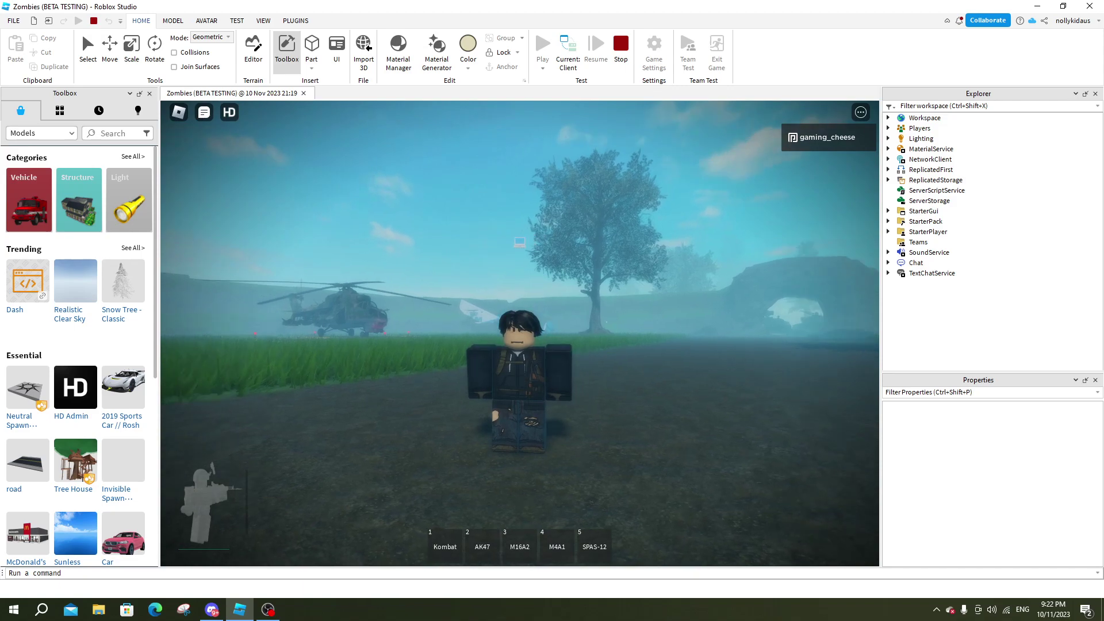
{"action": "right_click_drag", "start_coordinate": [519, 177], "coordinate": [520, 215]}
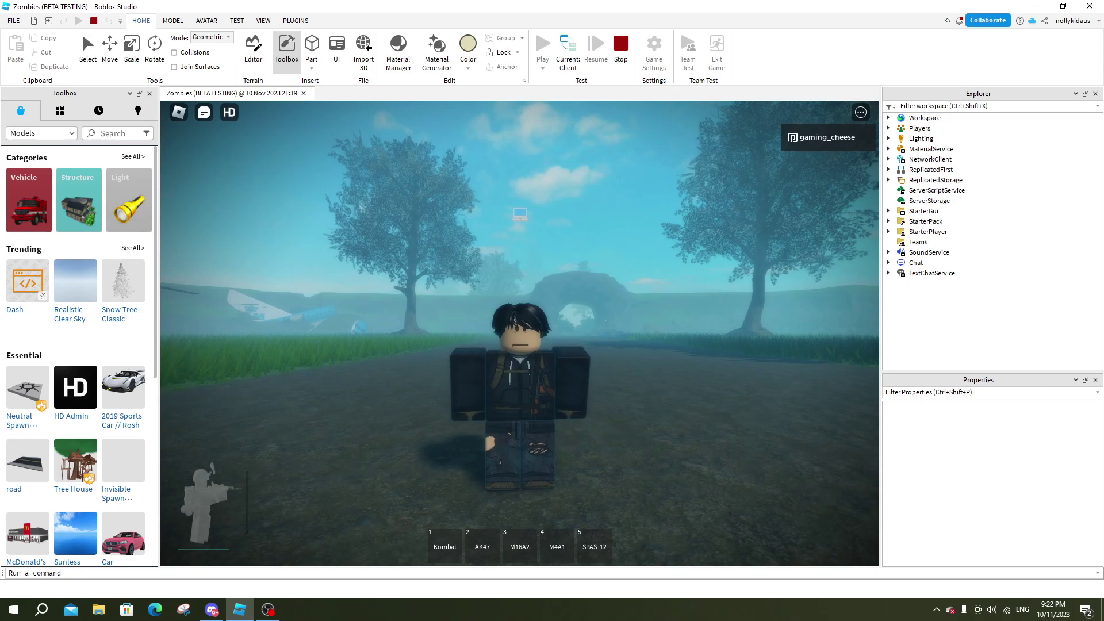
Step: Turn toward the watchtowers and walk across the field onto the dirt path
{"action": "right_click_drag", "start_coordinate": [520, 214], "coordinate": [519, 158]}
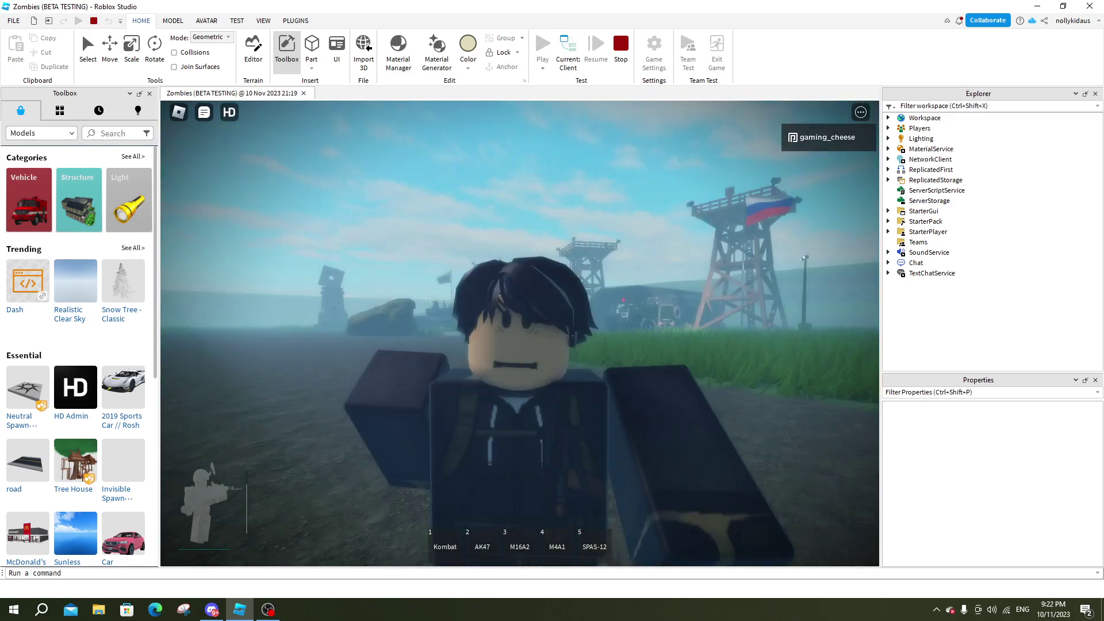
{"action": "scroll", "coordinate": [519, 157], "scroll_direction": "down", "scroll_amount": 3}
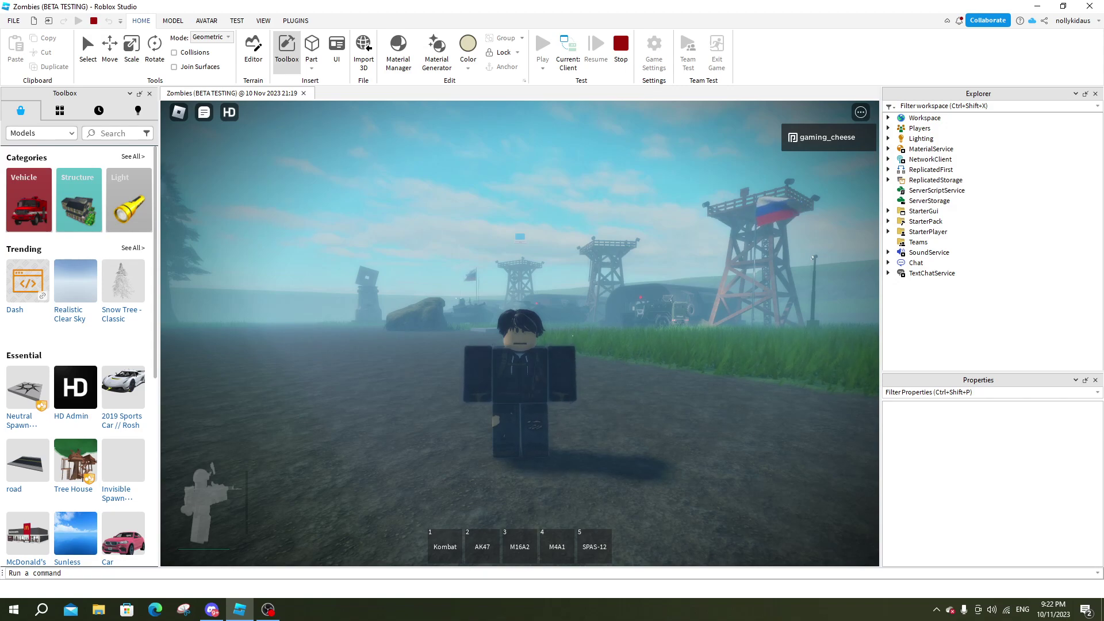
{"action": "key", "text": "d"}
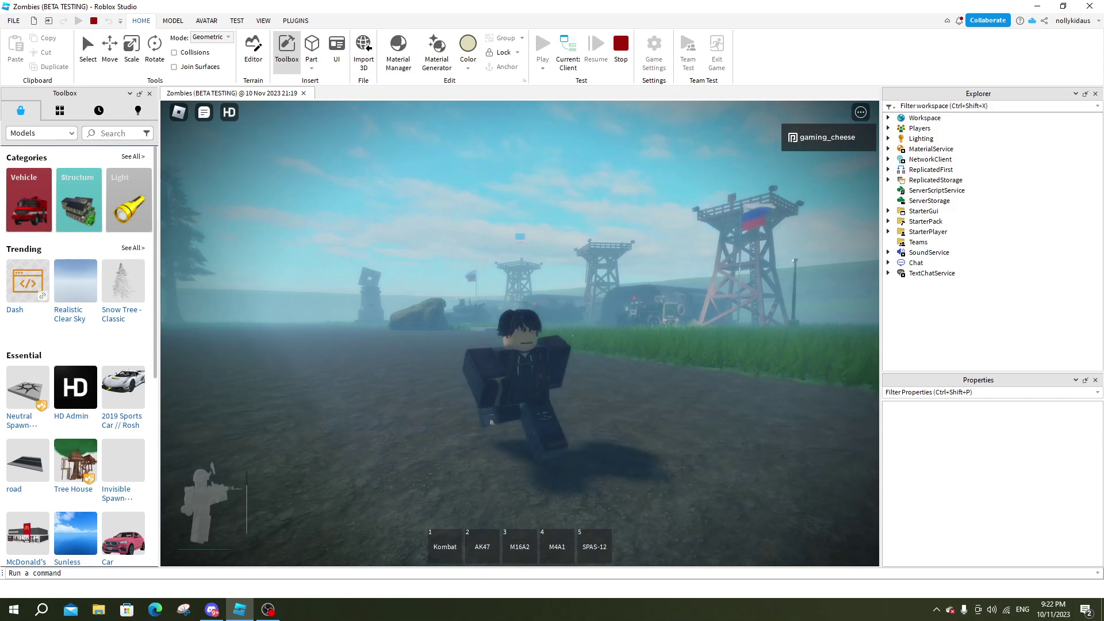
{"action": "key", "text": "w"}
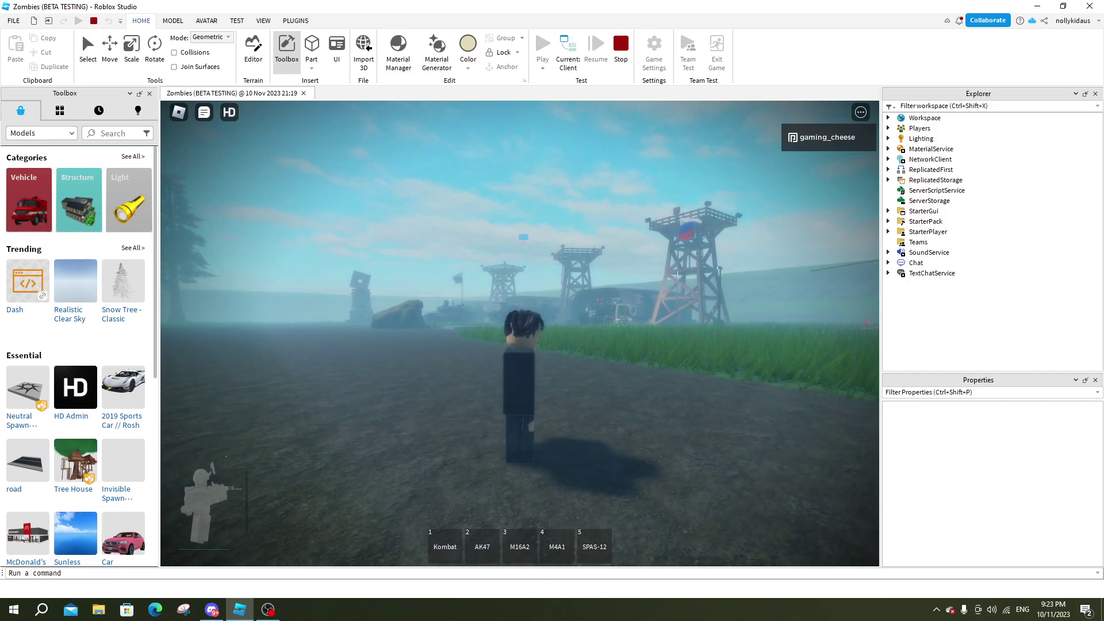
Step: Walk the character back toward the camera until the rock structure appears
{"action": "key", "text": "s"}
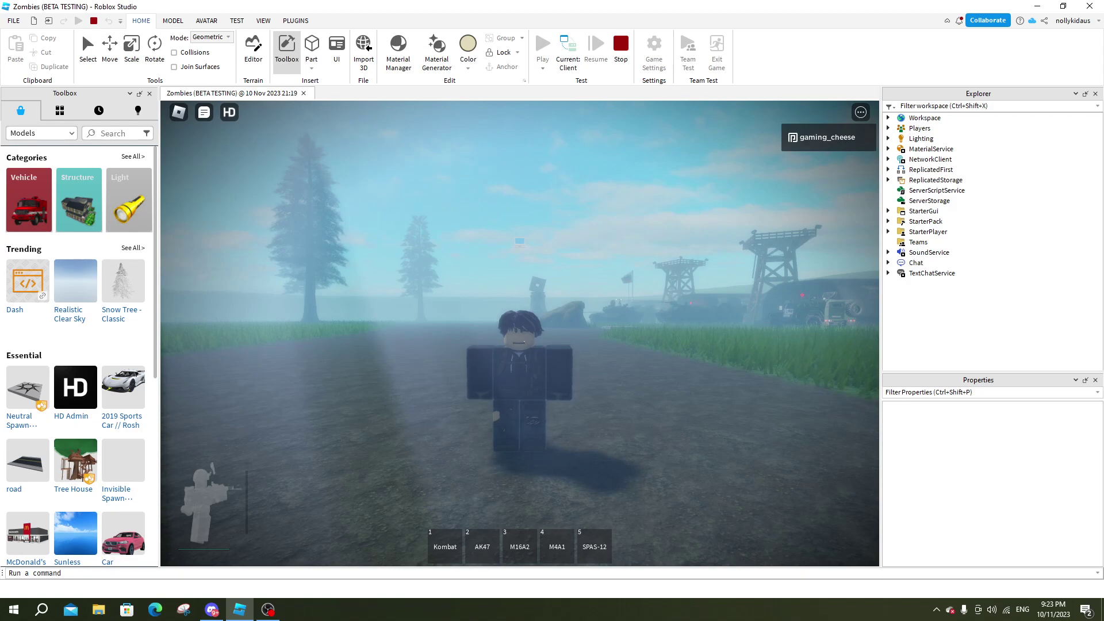
{"action": "scroll", "coordinate": [518, 233], "scroll_direction": "up", "scroll_amount": 3}
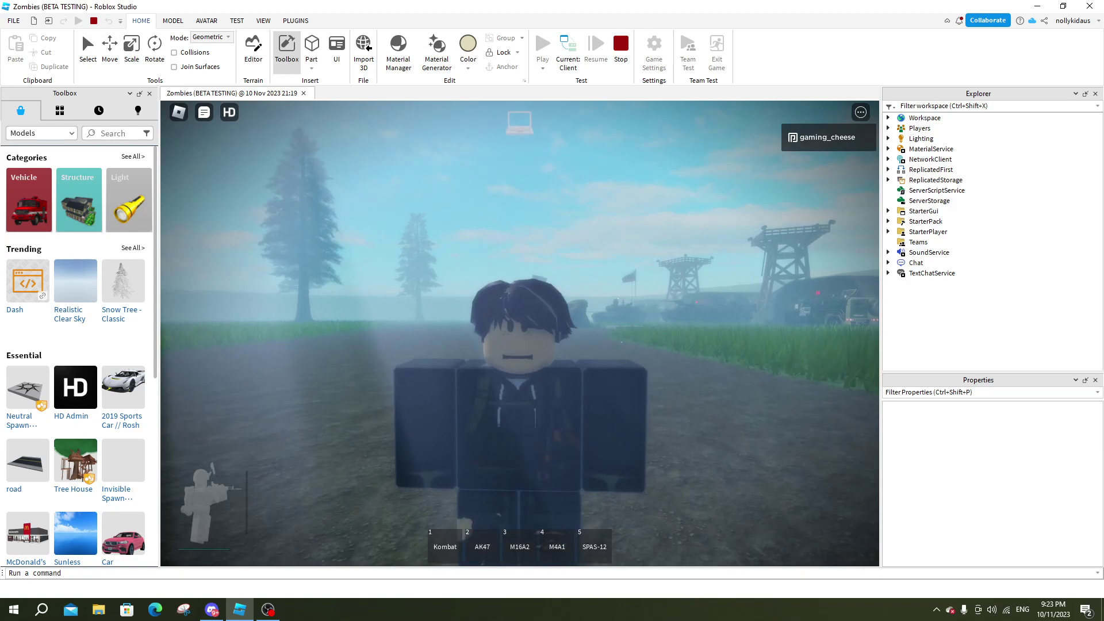
{"action": "scroll", "coordinate": [519, 336], "scroll_direction": "down", "scroll_amount": 3}
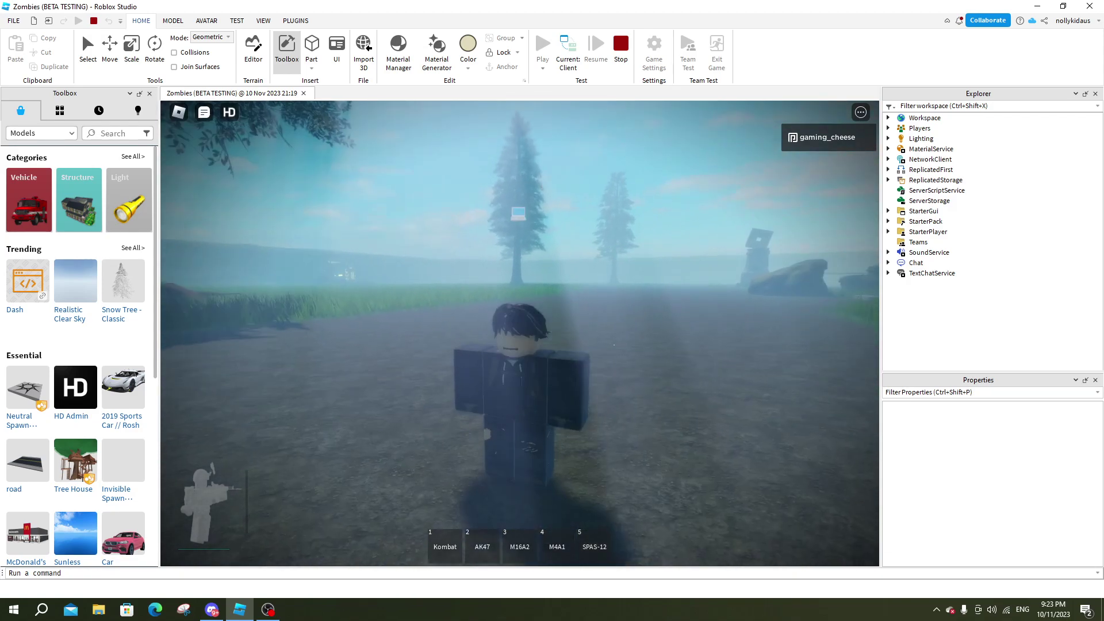
{"action": "key", "text": "s"}
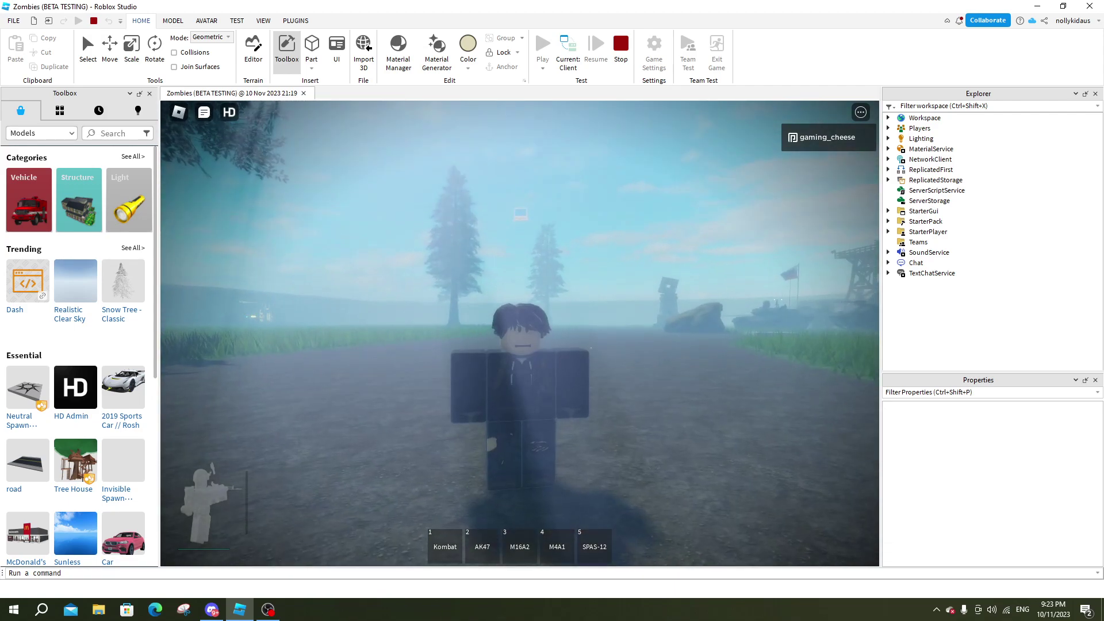